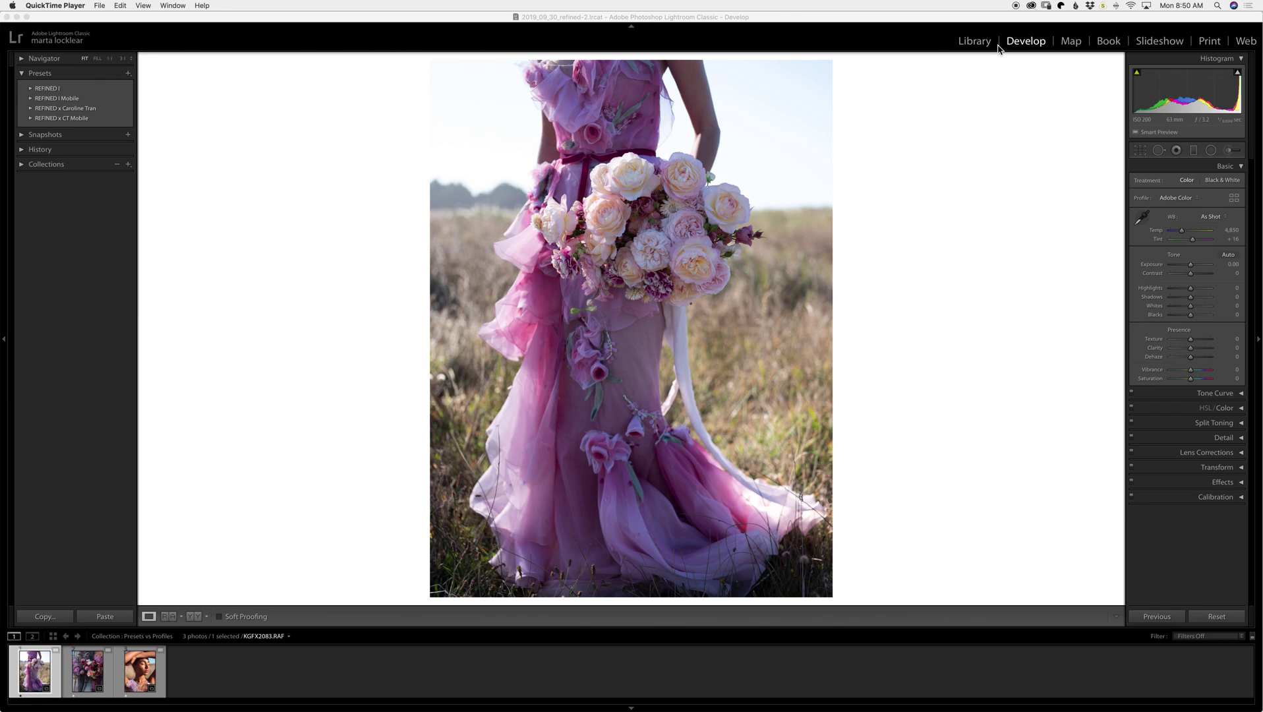
- Open Lightroom Classic's Presets preferences and reveal the Develop presets folder in Finder
click(189, 15)
click(66, 8)
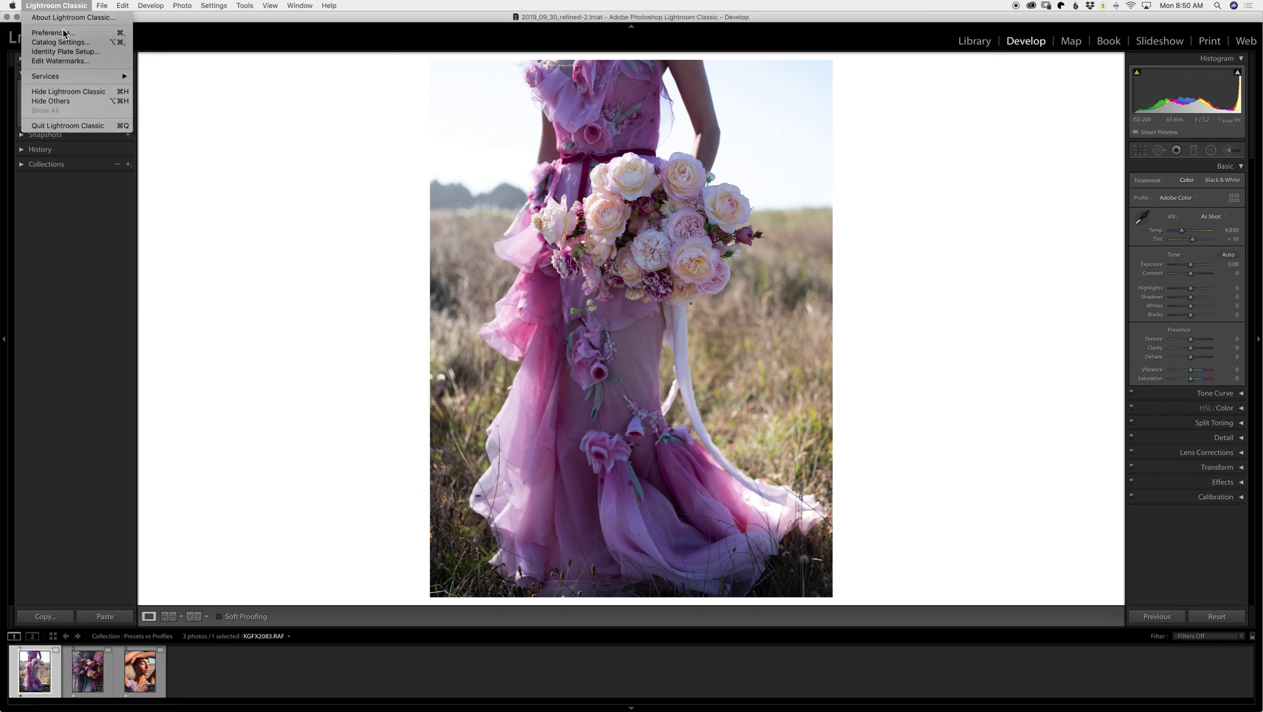
click(61, 36)
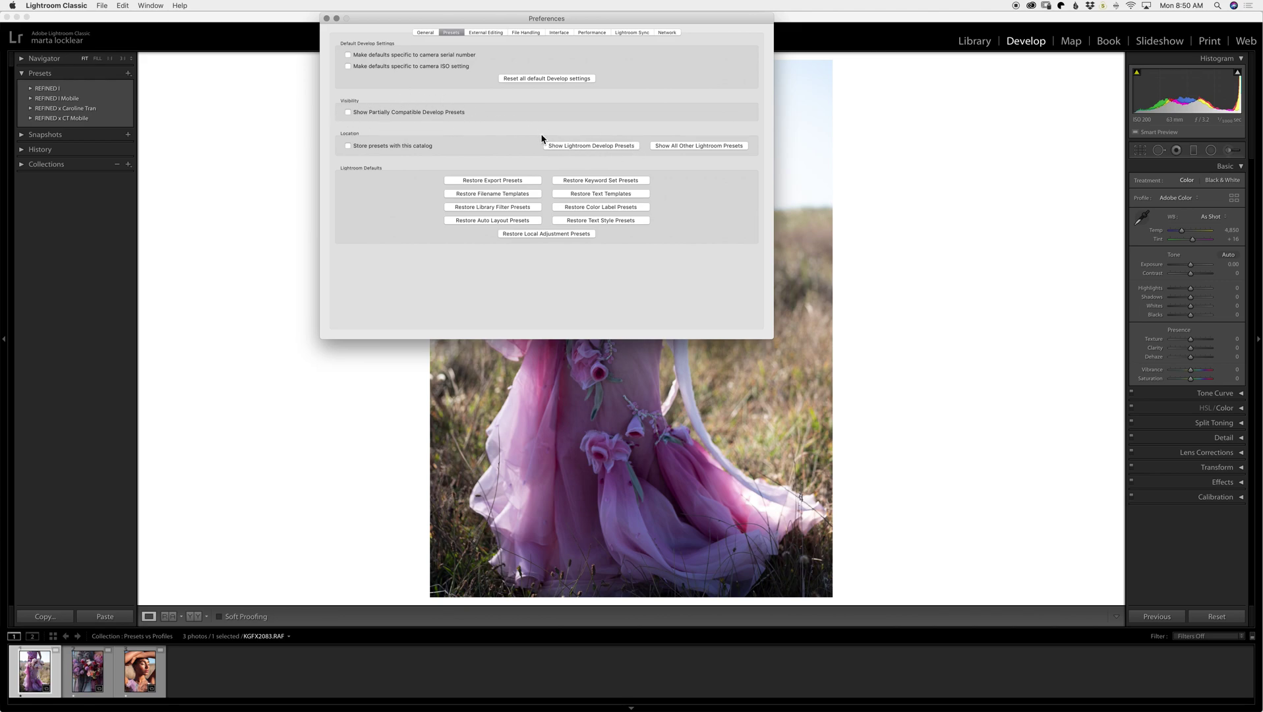
click(590, 146)
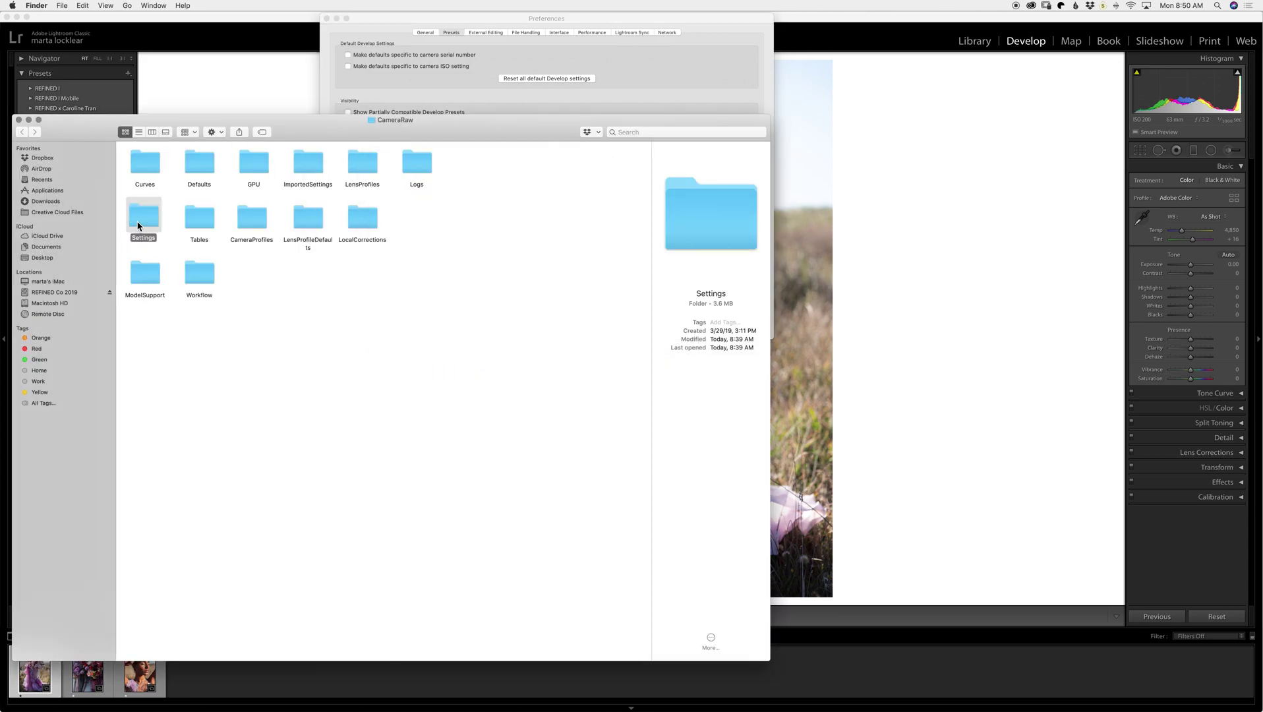
- Copy the Merry Color presets and profiles folders from REFINED x KTM Master Files into Settings
double_click(144, 226)
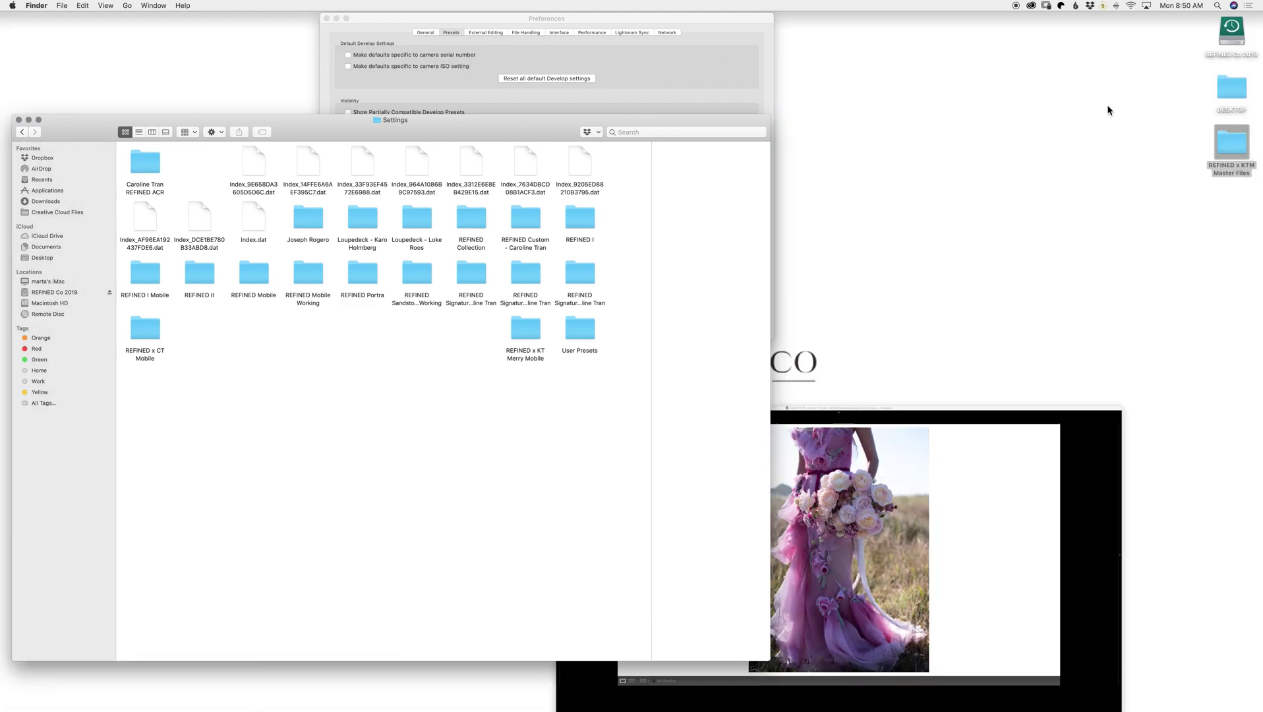
click(1220, 143)
double_click(1221, 143)
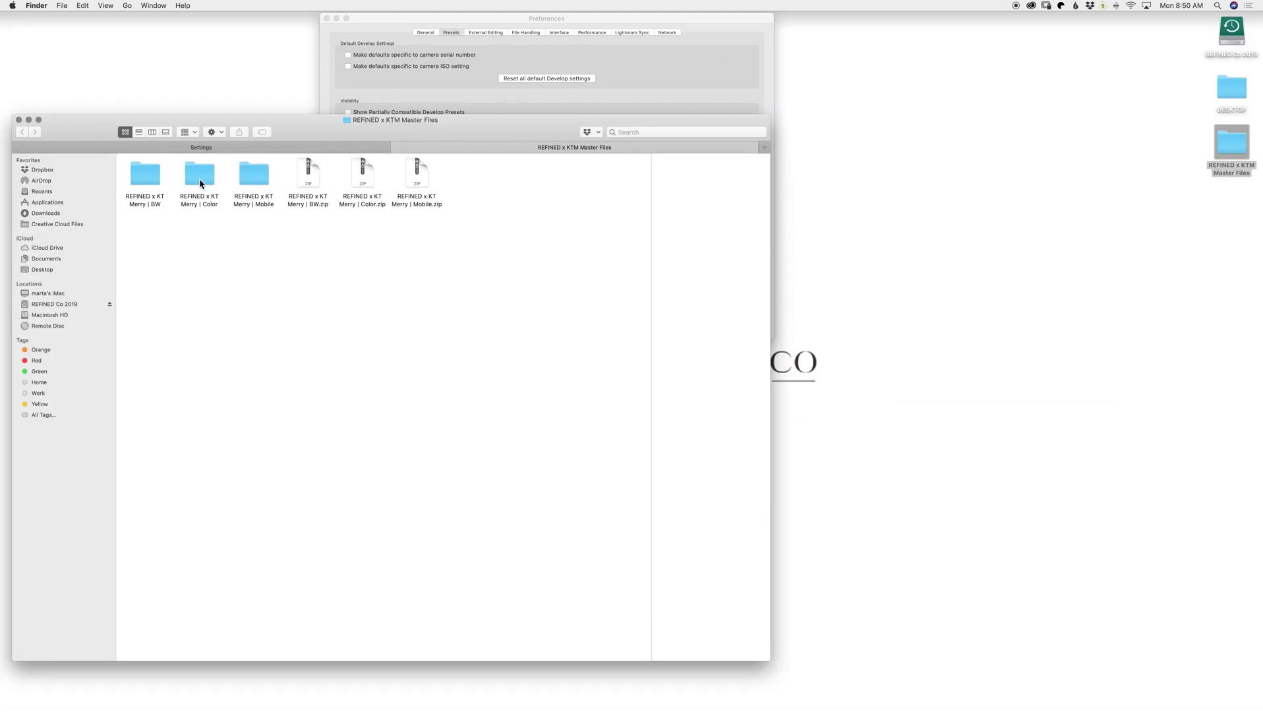
double_click(200, 182)
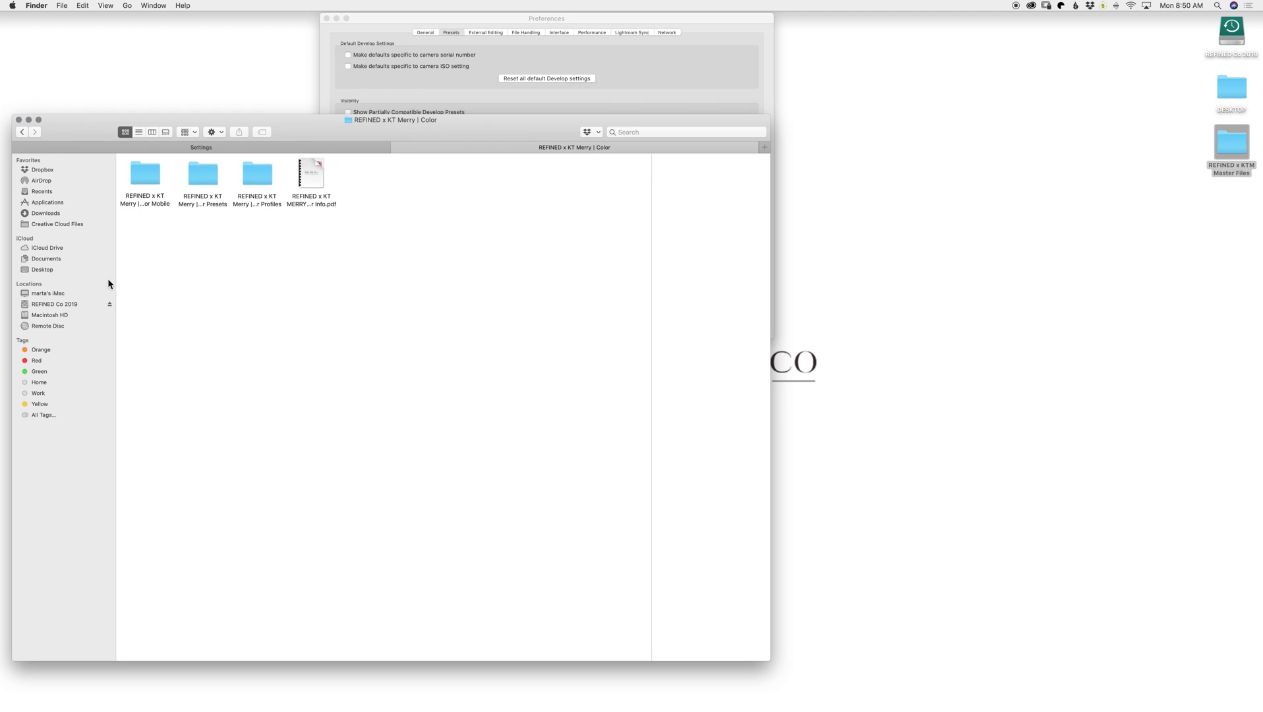
drag(187, 247, 268, 180)
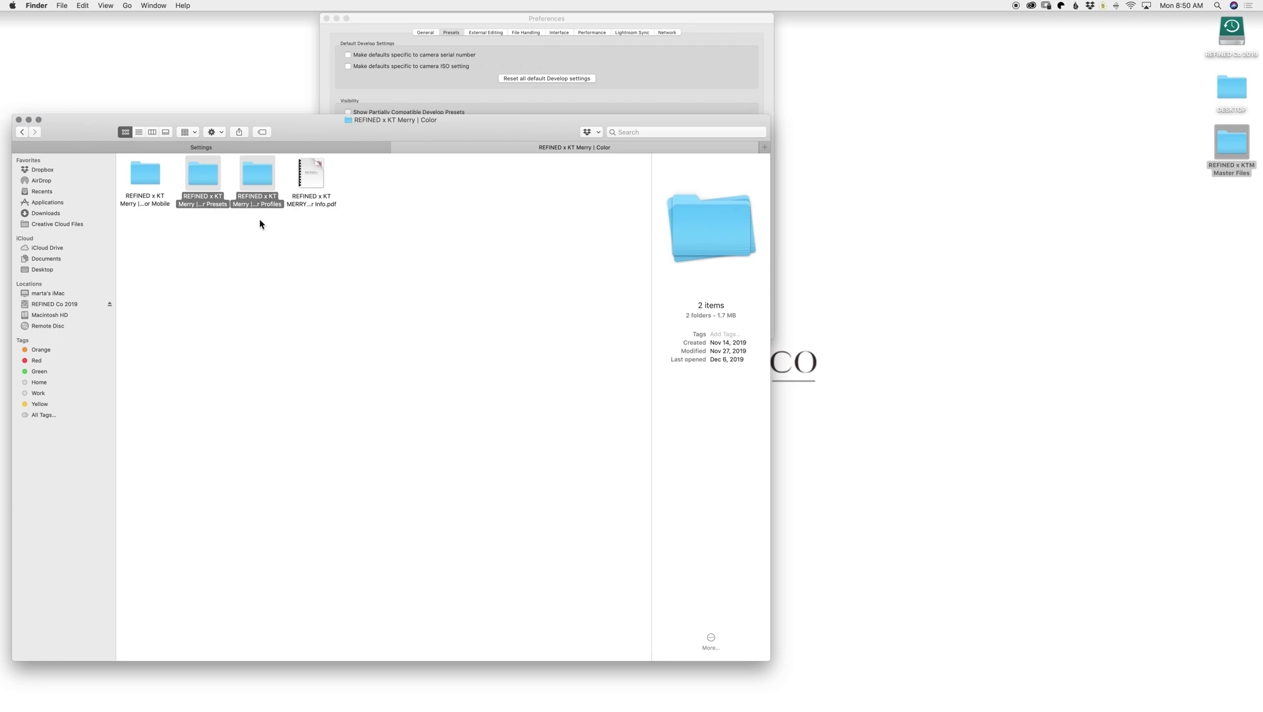
key(super+c)
click(240, 151)
key(super+v)
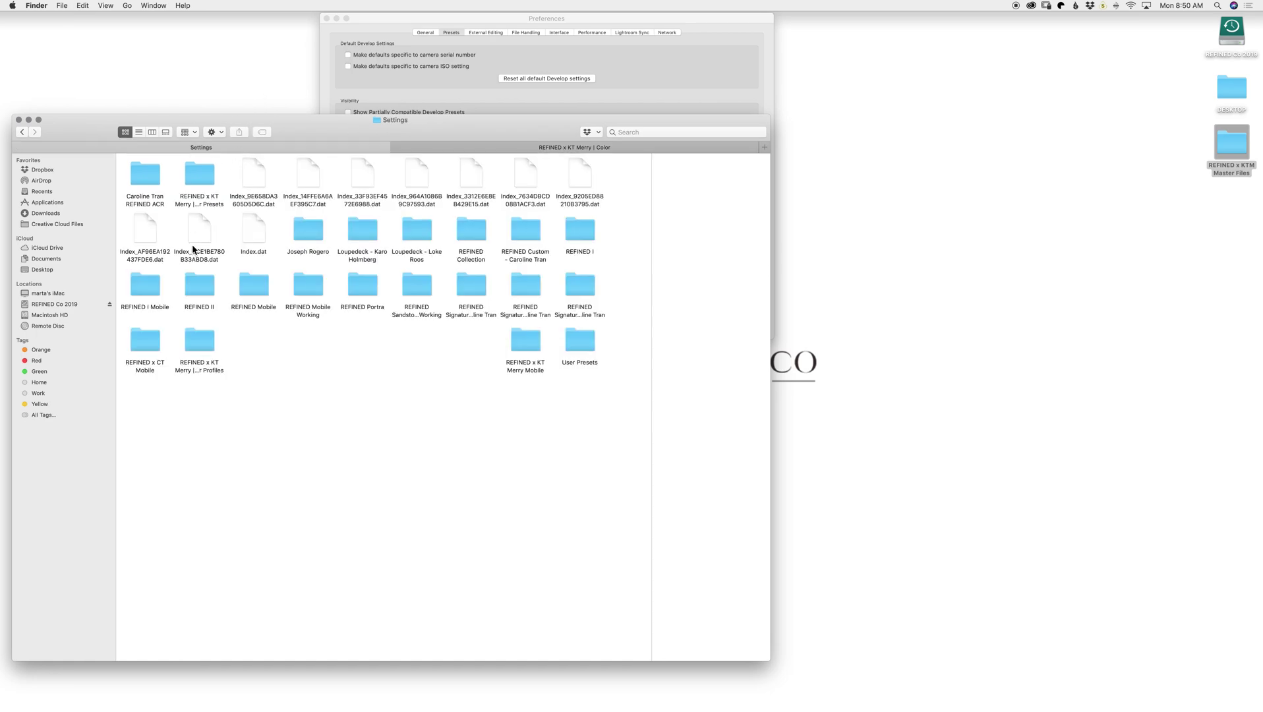
- Copy the REFINED x KT Merry BW presets and profiles folders into Settings
click(444, 146)
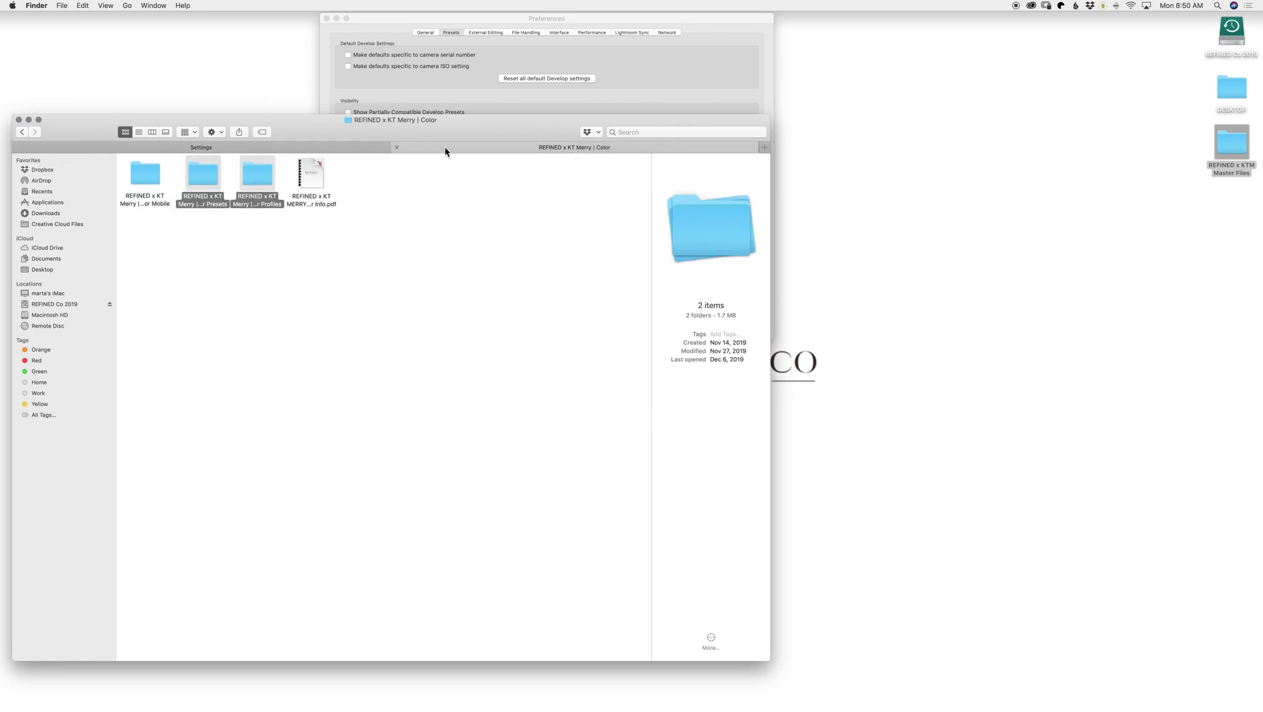
click(22, 132)
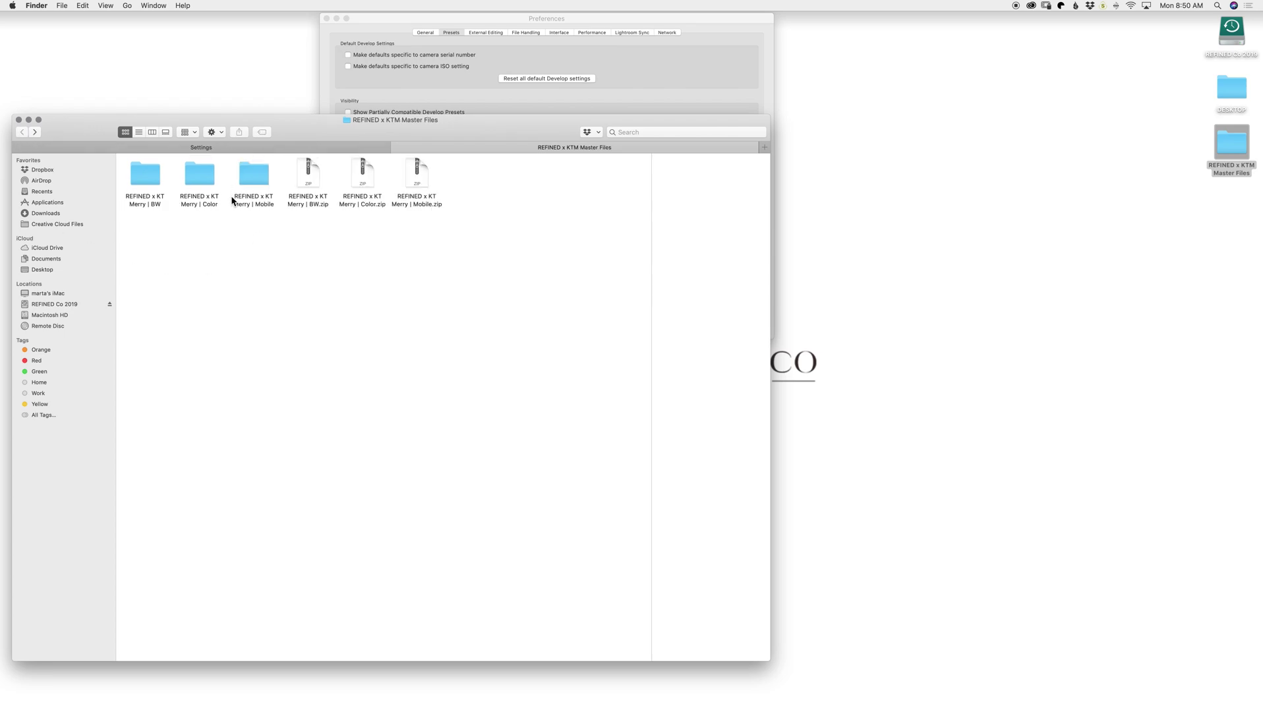
double_click(146, 175)
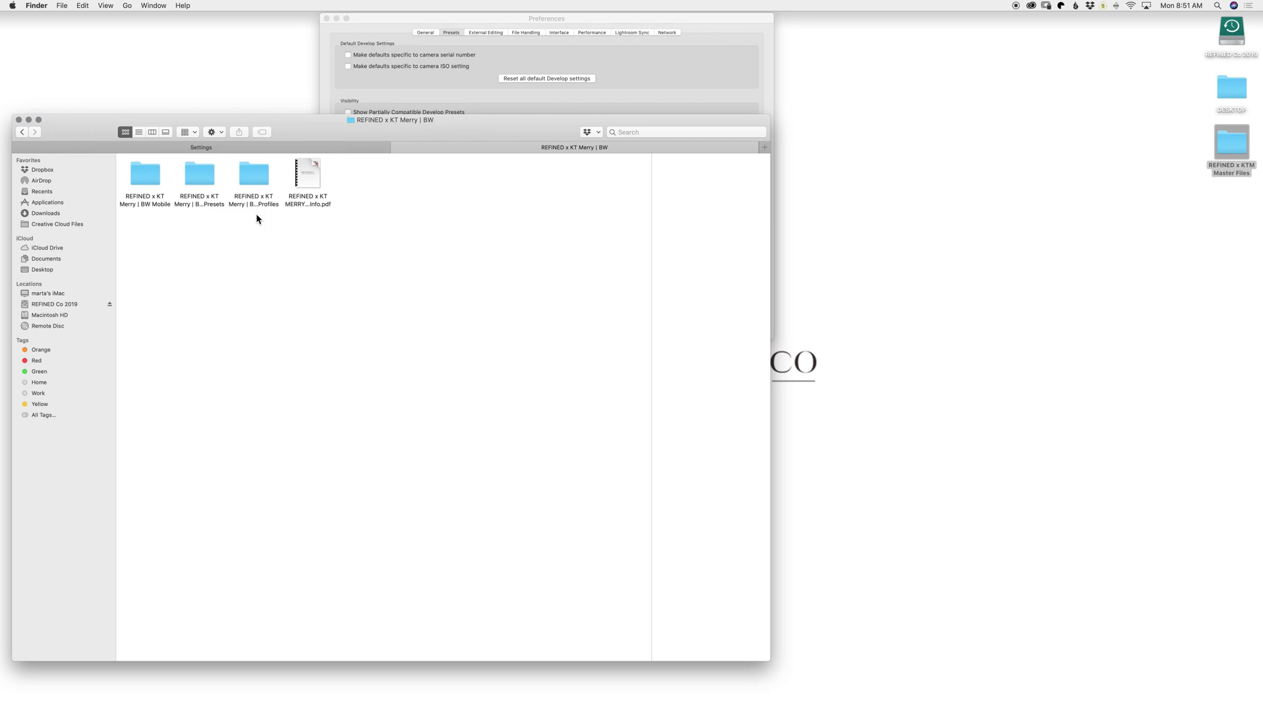
drag(201, 234, 288, 182)
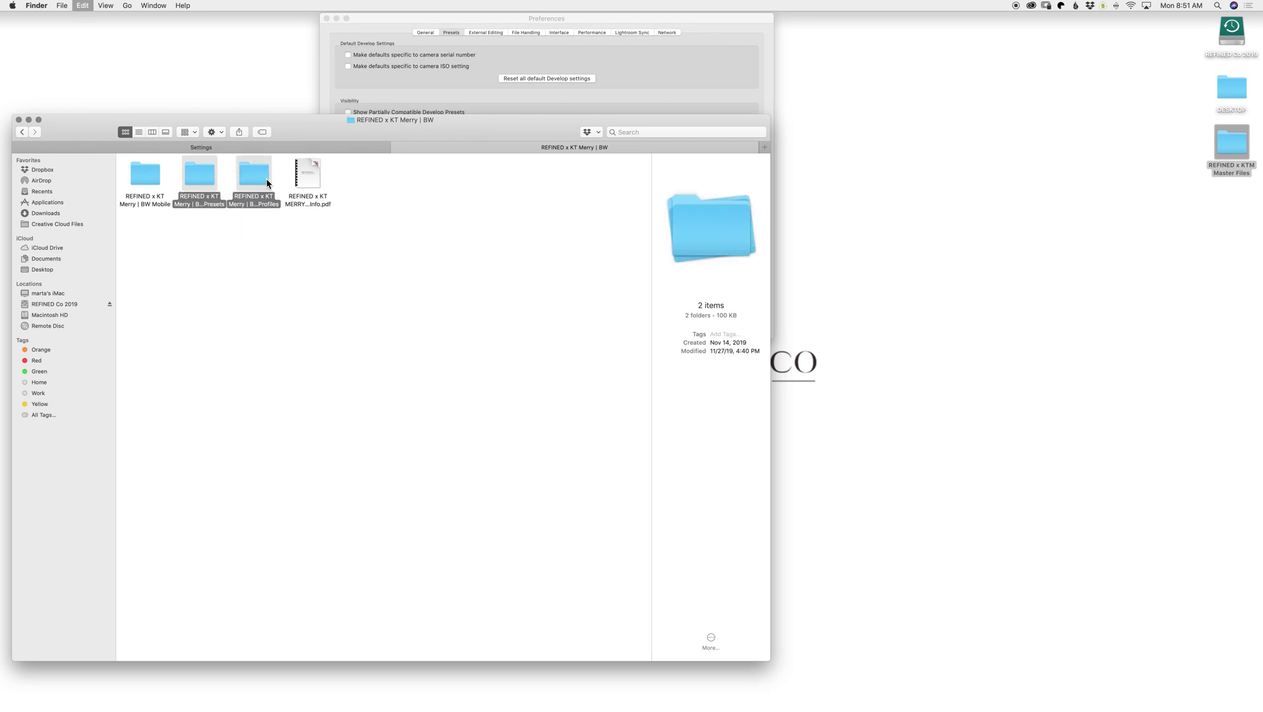
drag(151, 153, 230, 149)
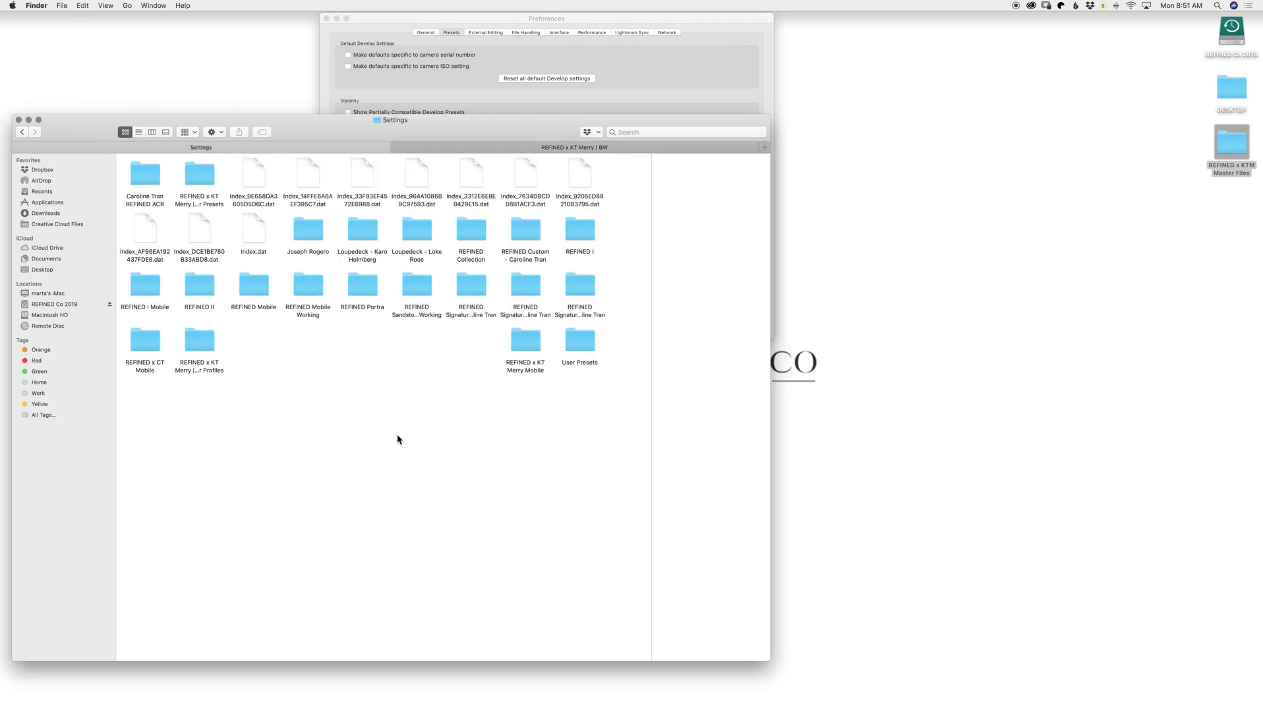
- Close the Finder window and return to Lightroom Classic
click(22, 132)
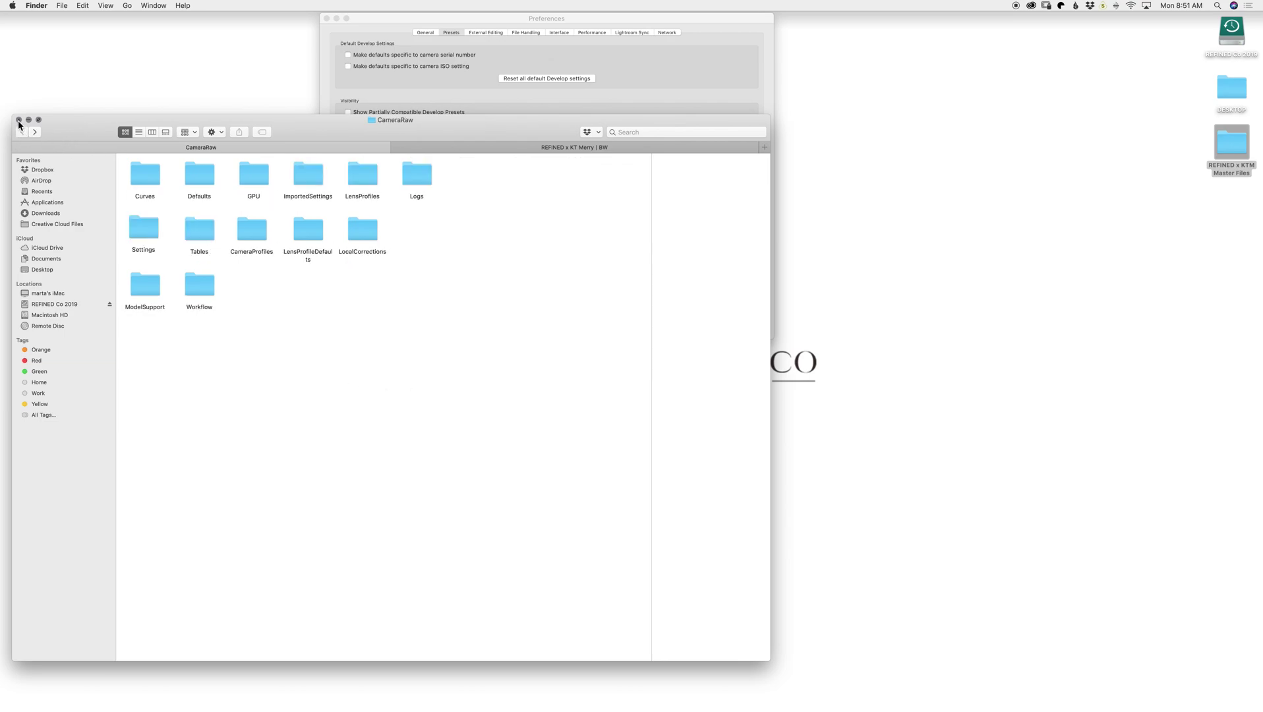
click(18, 120)
mouse_move(975, 708)
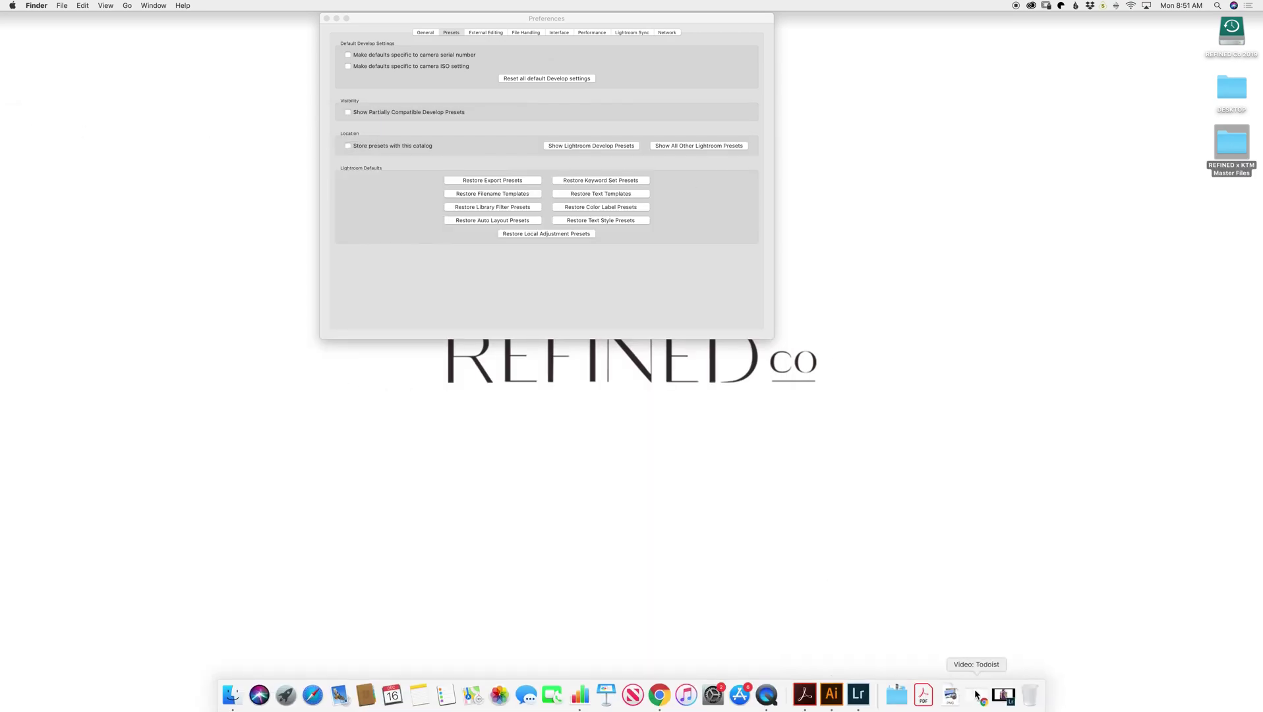
click(973, 692)
- Quit Lightroom Classic, confirming and dismissing the catalog backup prompt, then relaunch it
click(56, 4)
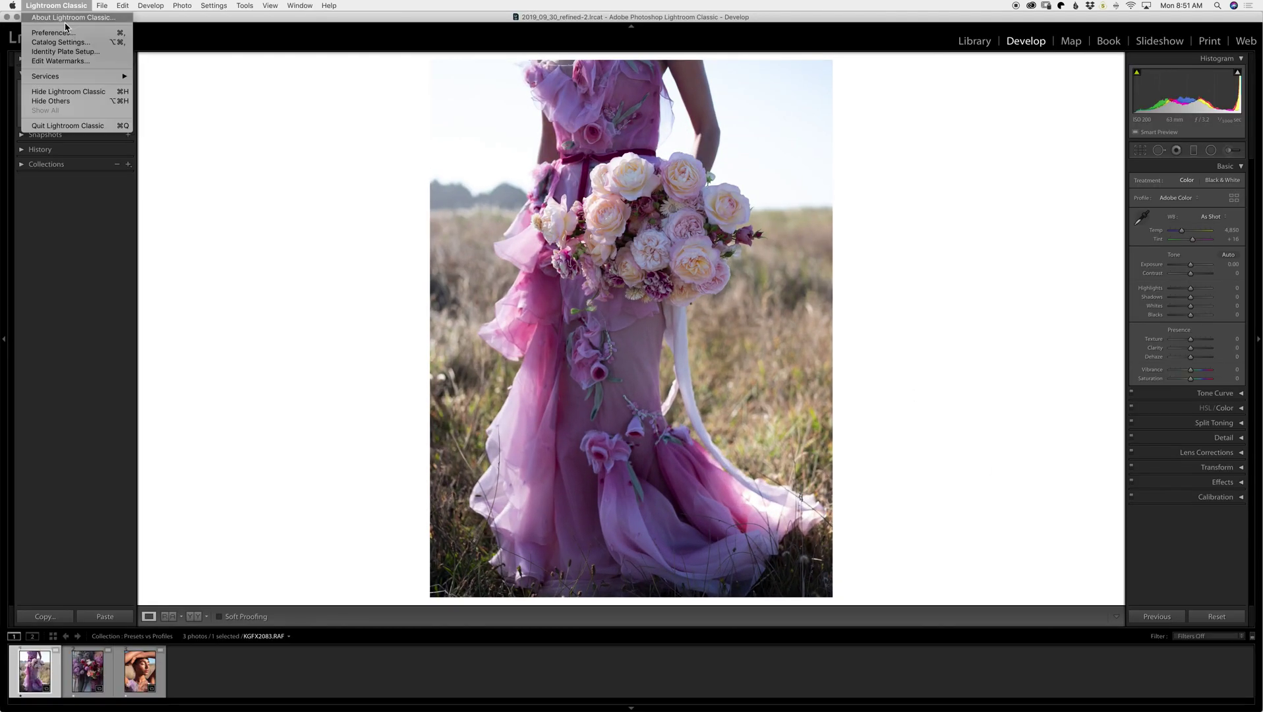
click(67, 126)
click(749, 229)
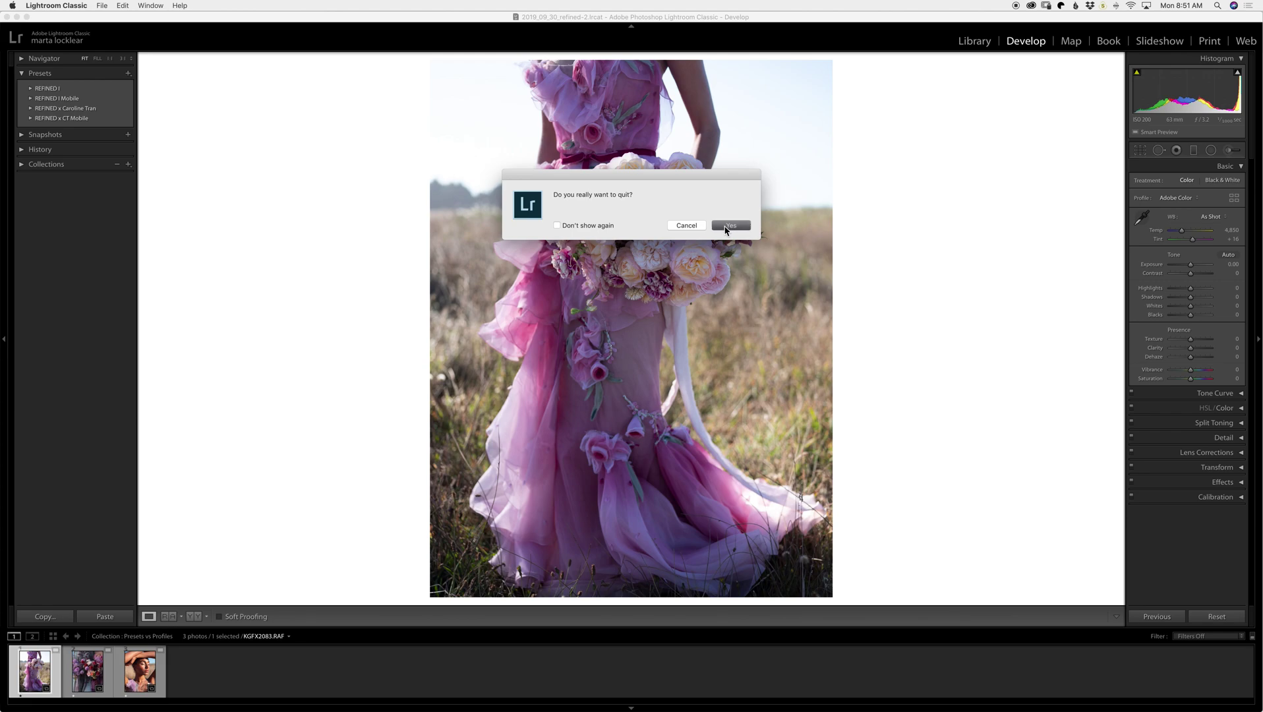
click(678, 268)
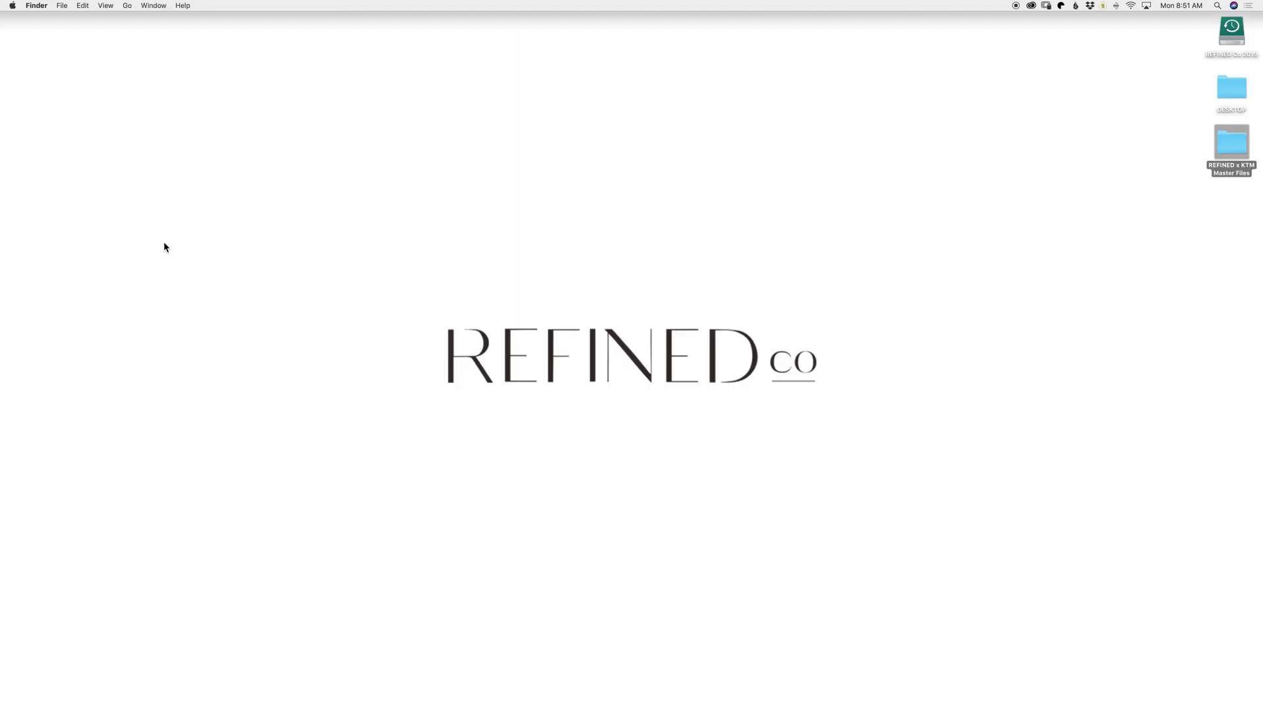
click(845, 419)
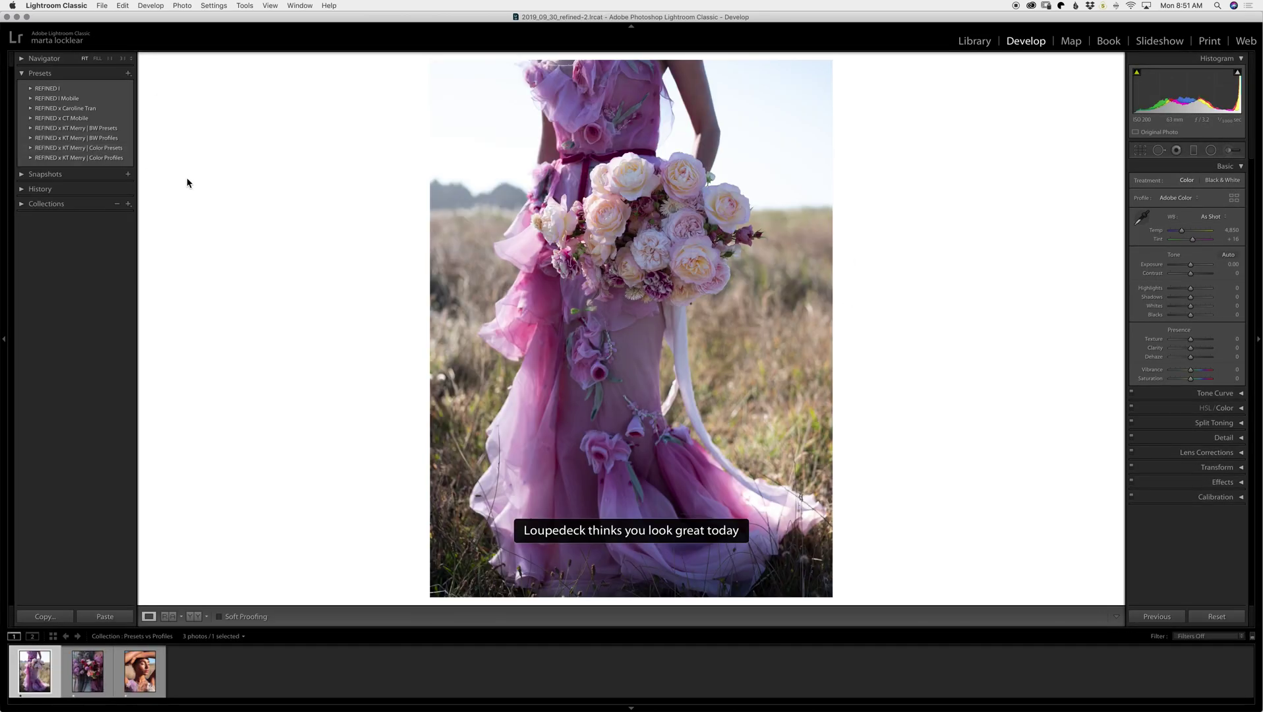
click(30, 128)
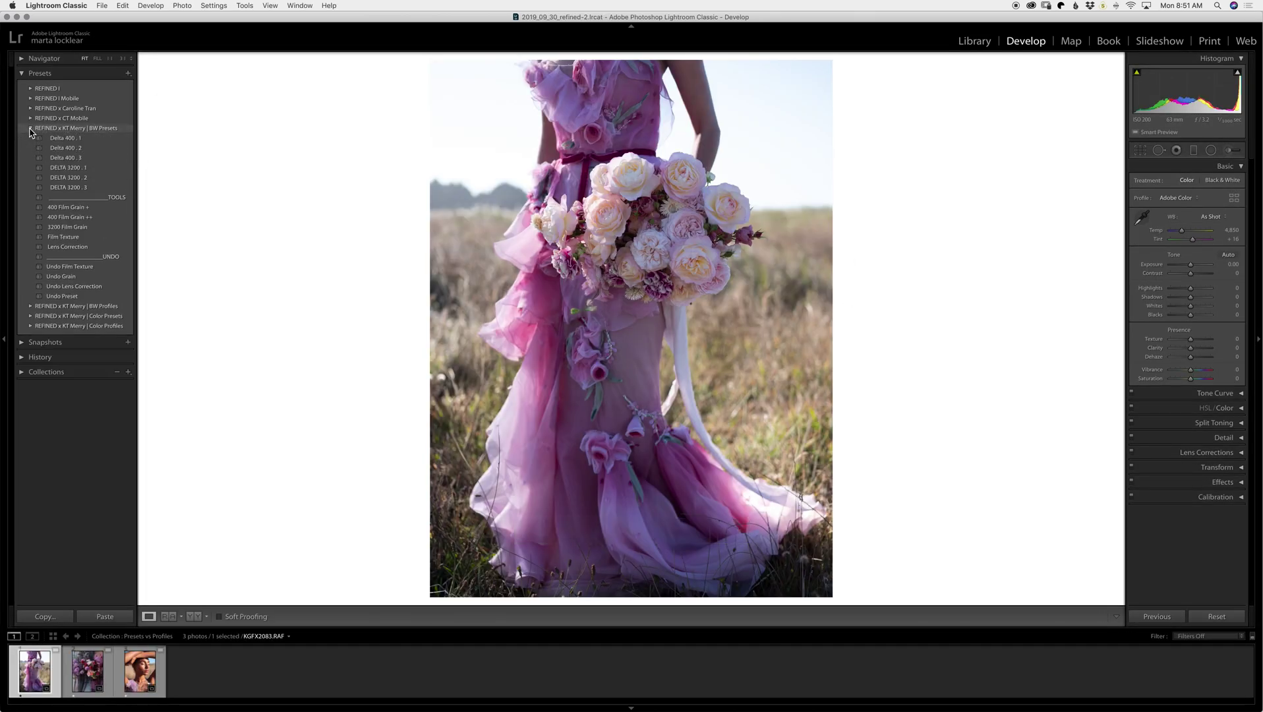
click(30, 128)
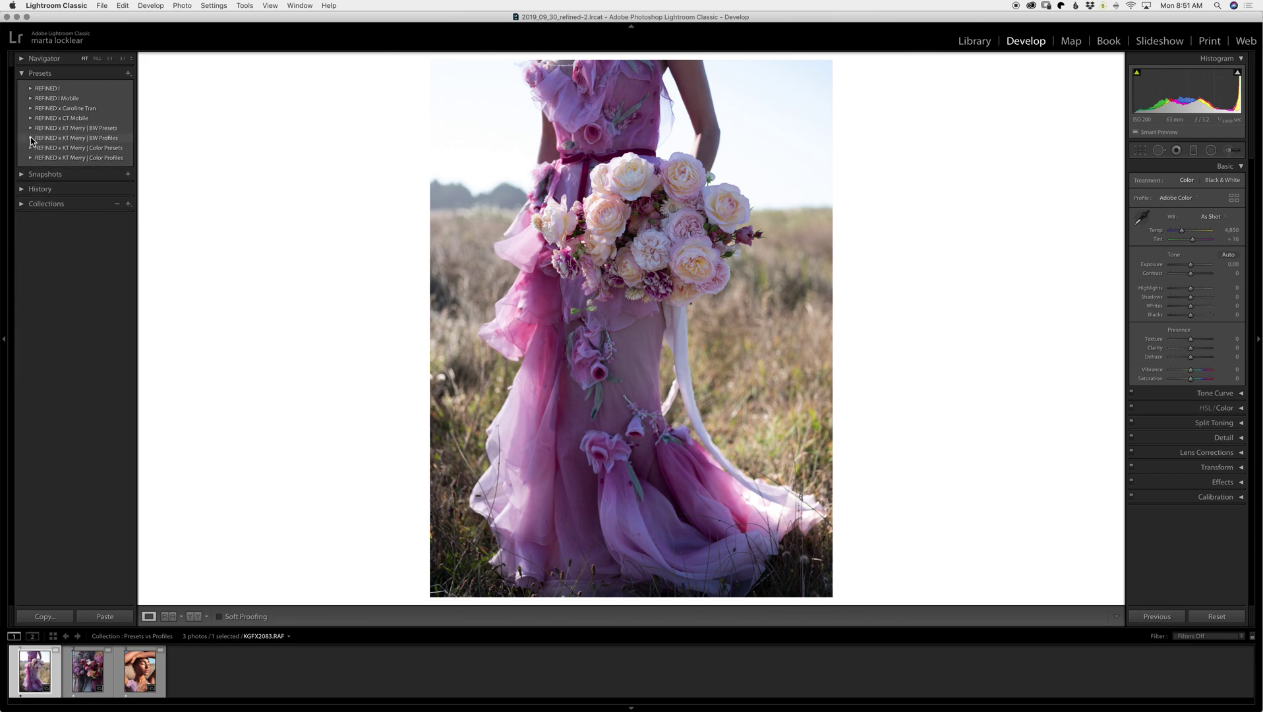
click(31, 138)
click(30, 138)
click(30, 148)
click(31, 158)
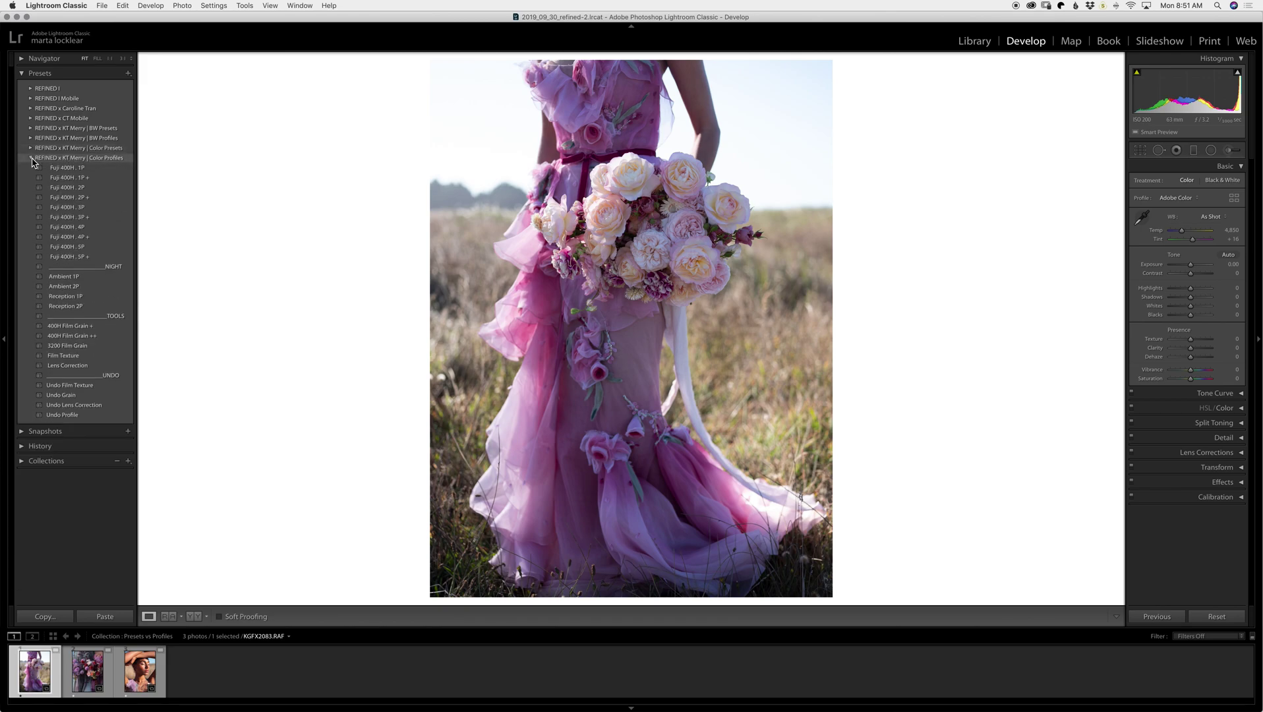
click(32, 158)
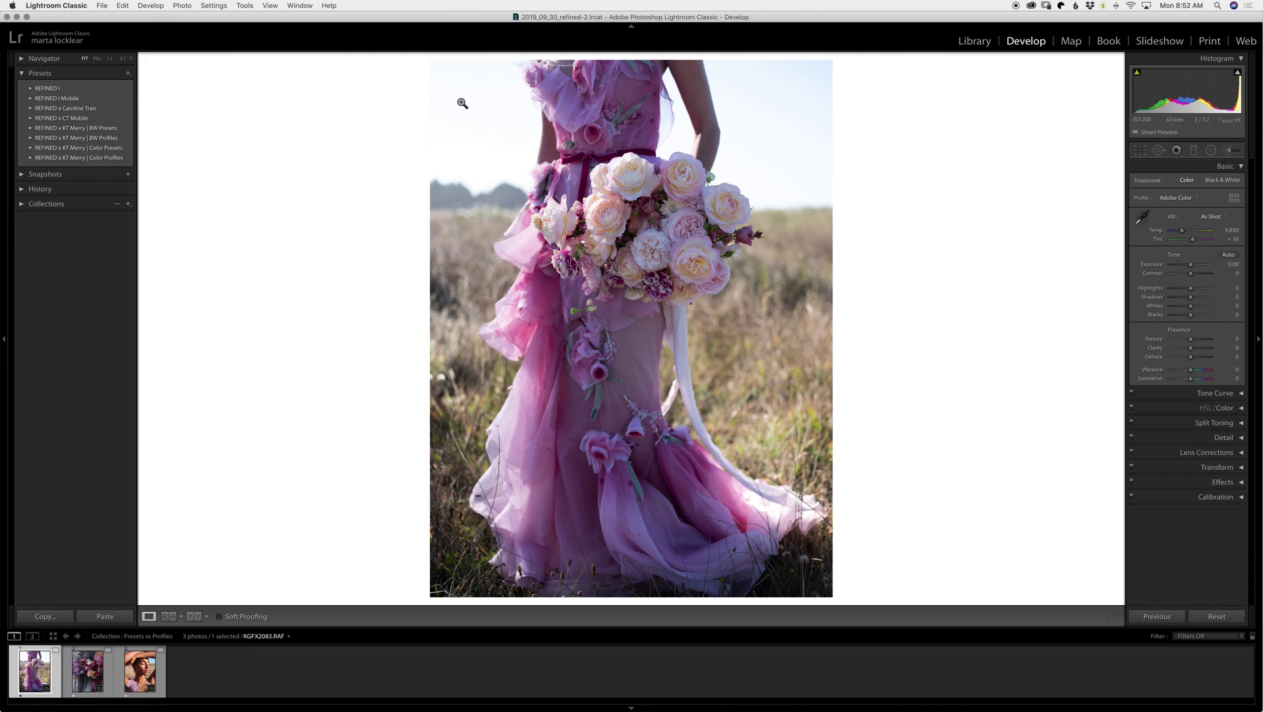
click(18, 16)
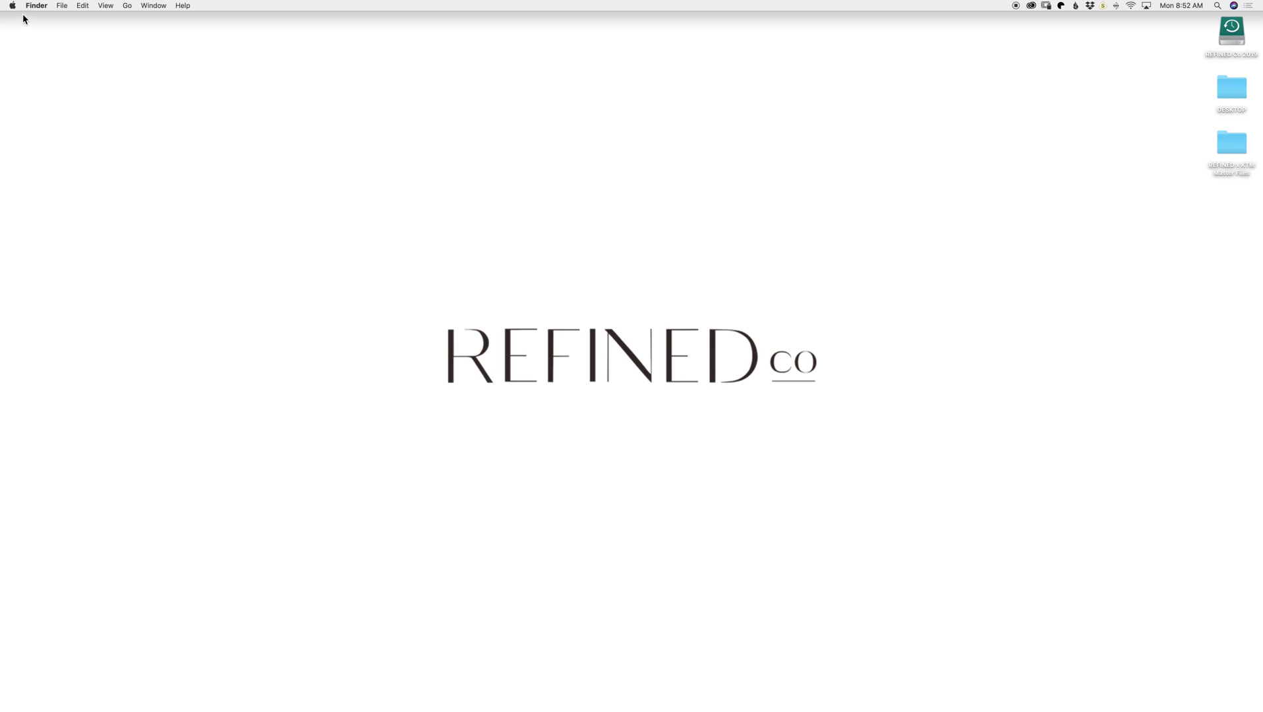
- Go to ~/Library via Go to Folder and select Application Support
click(128, 6)
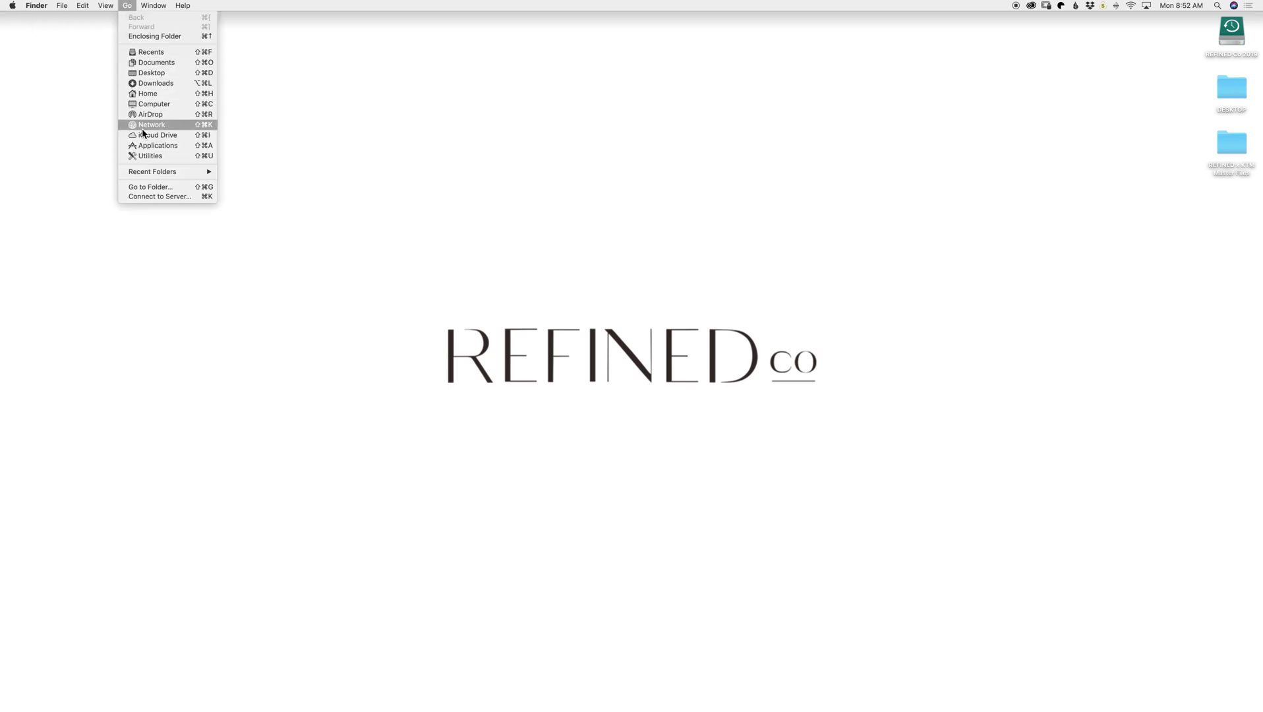
click(151, 187)
text(~/Library)
click(586, 209)
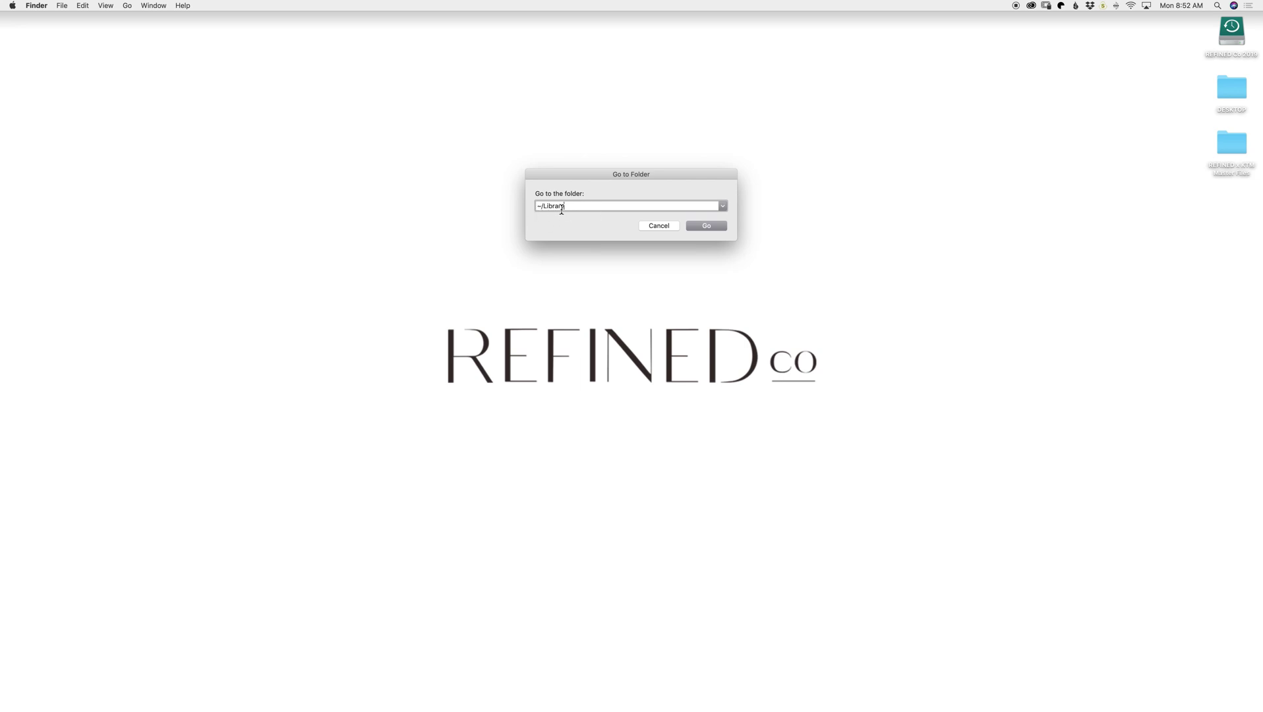
click(708, 227)
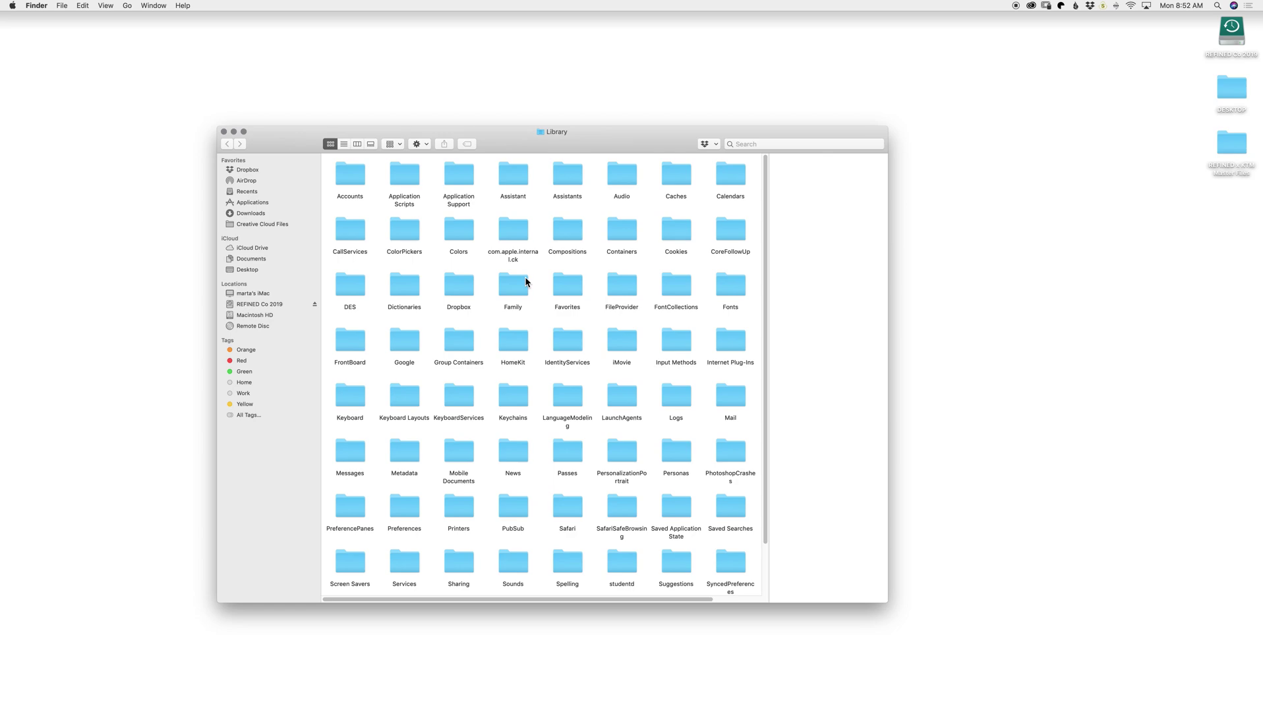
click(462, 176)
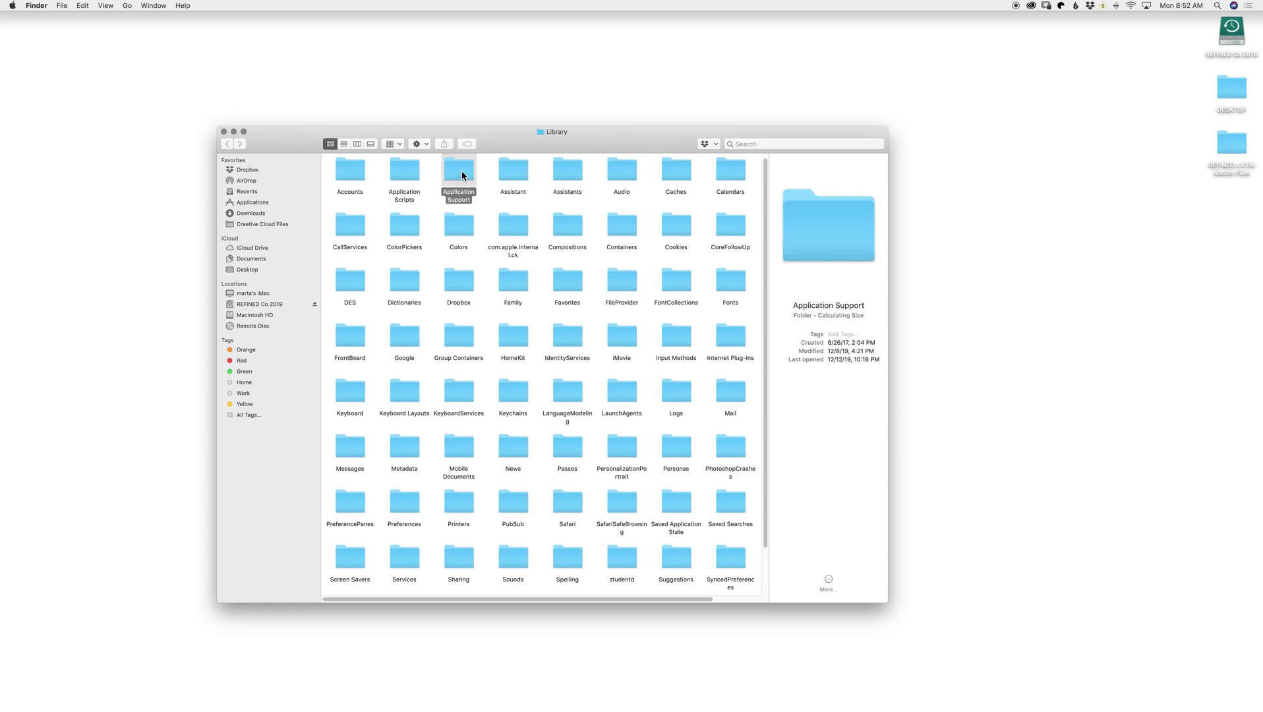
- Check the Merry folders in Application Support > Adobe > CameraRaw > Settings as a list, then close Finder
double_click(462, 176)
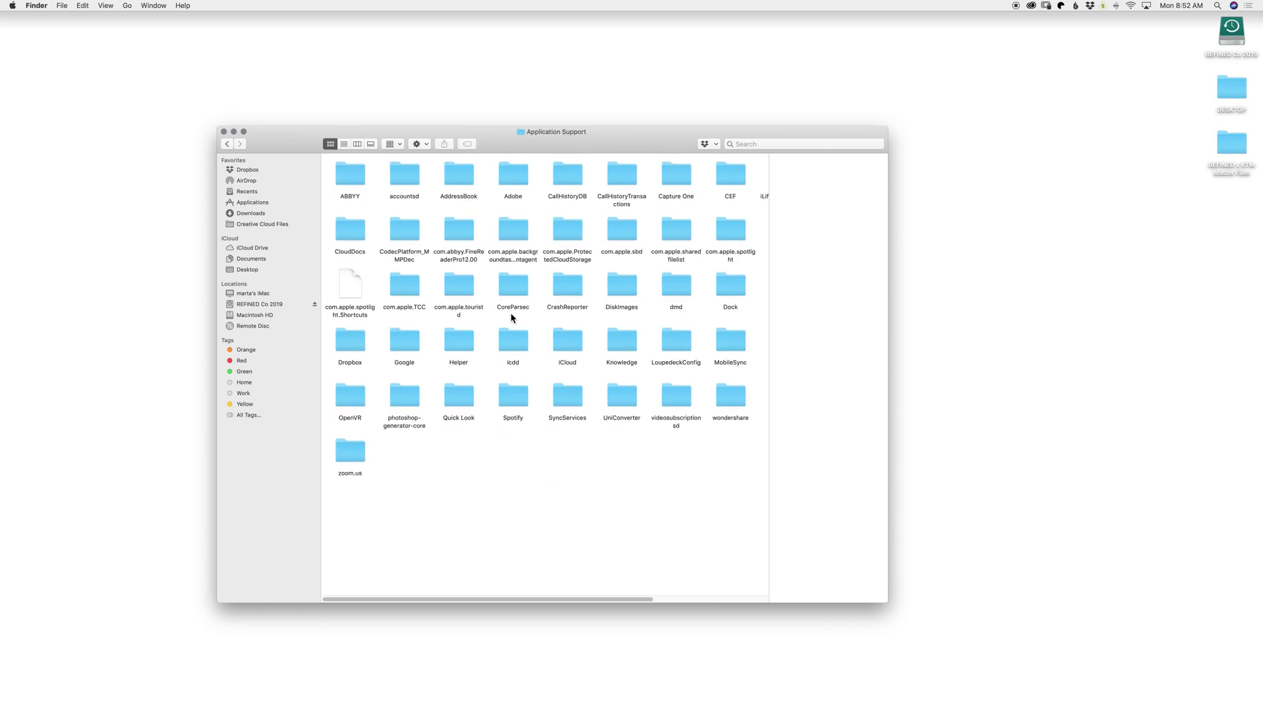
double_click(515, 181)
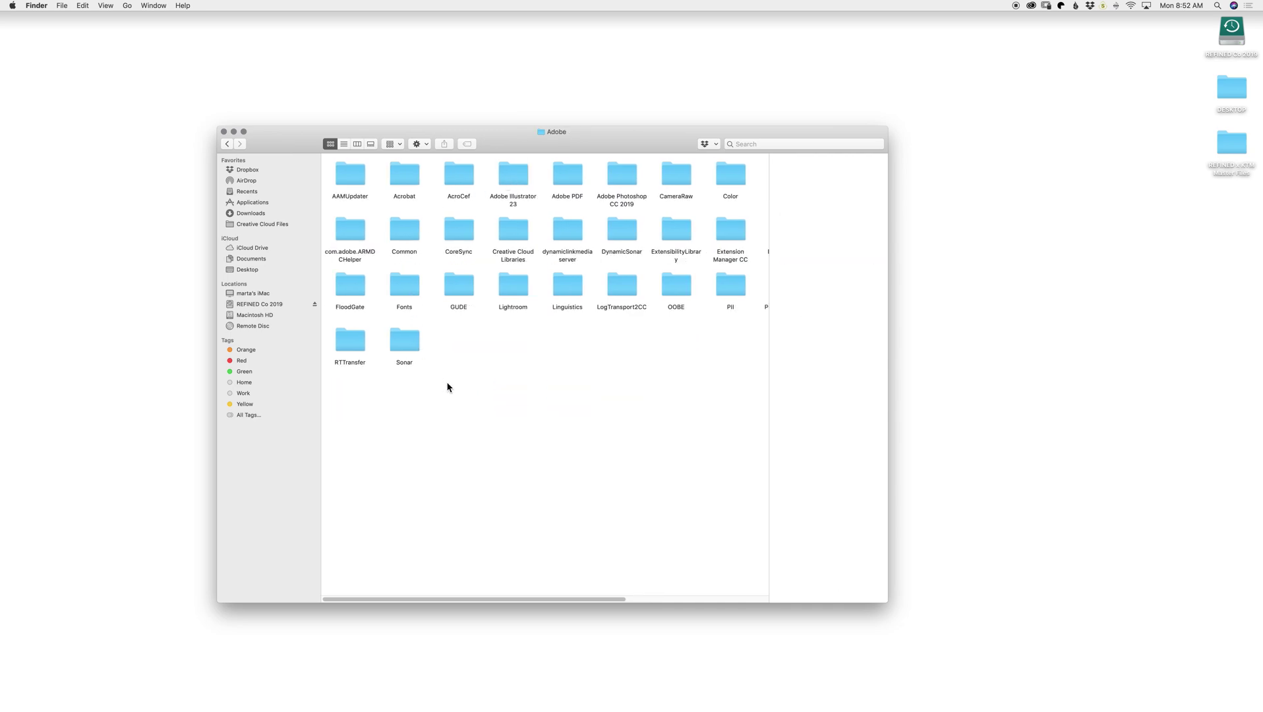
double_click(676, 177)
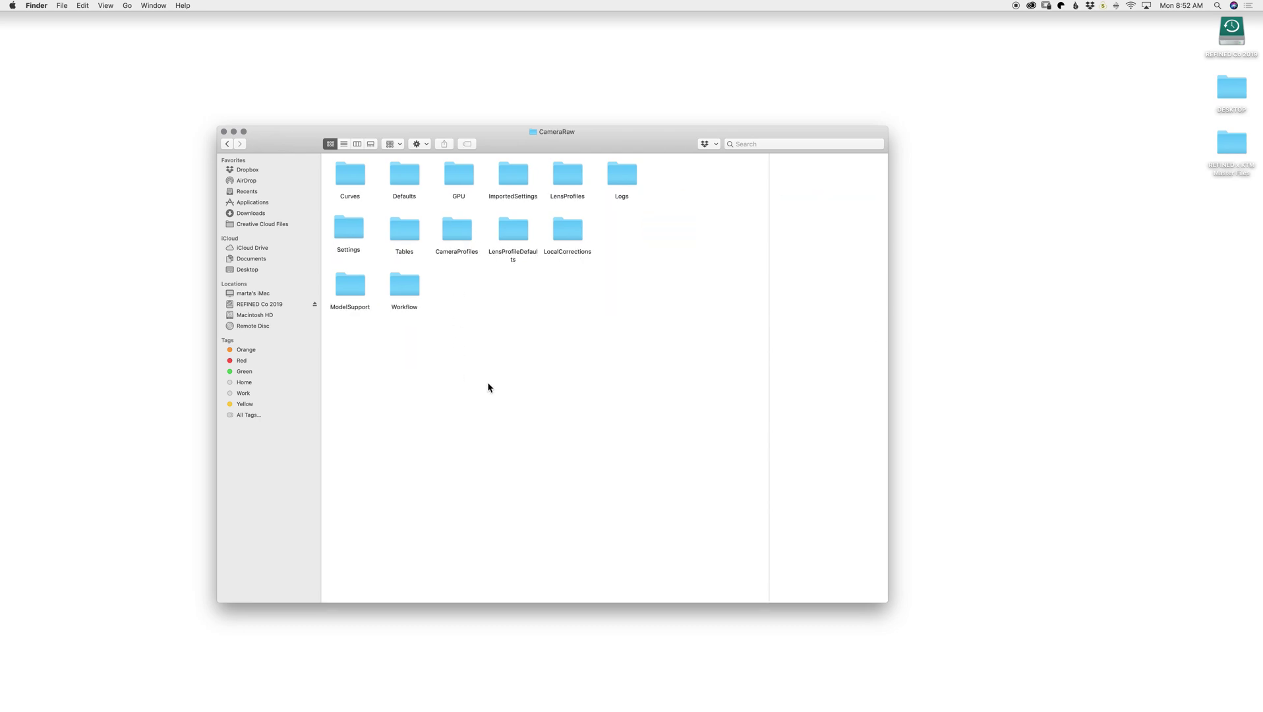
double_click(347, 230)
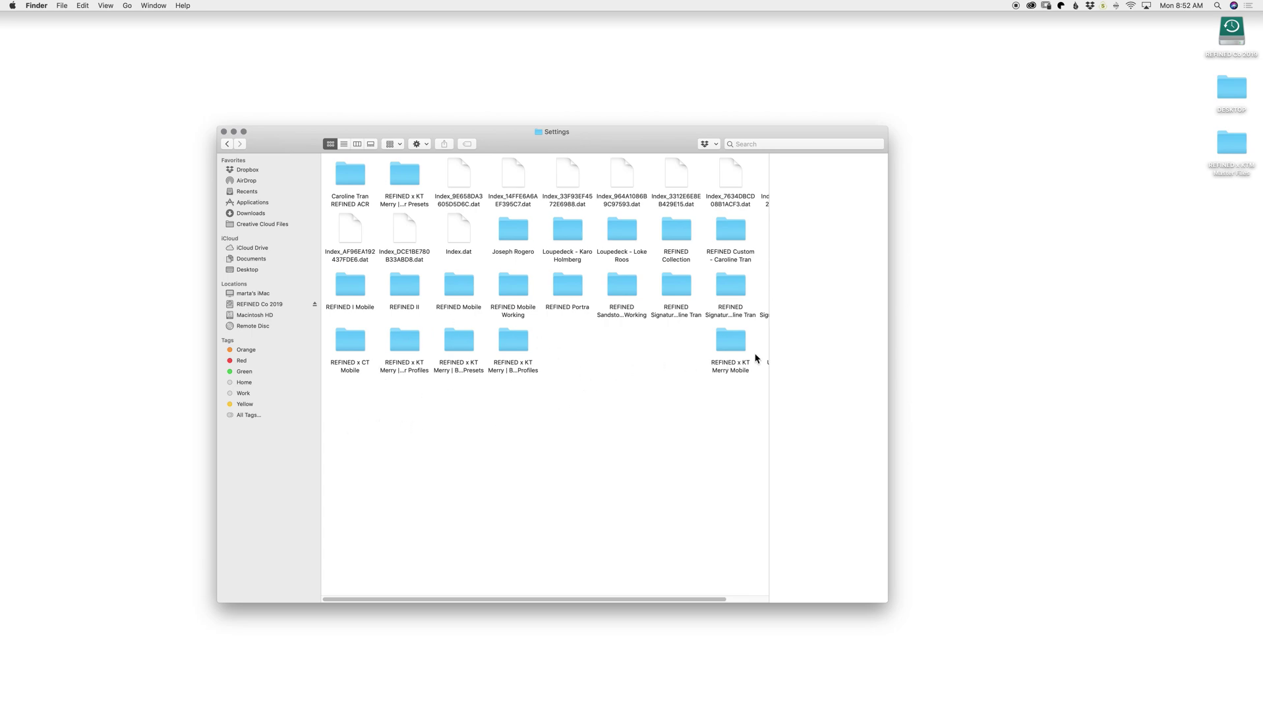
scroll(621, 412, right, 2)
scroll(621, 411, right, 2)
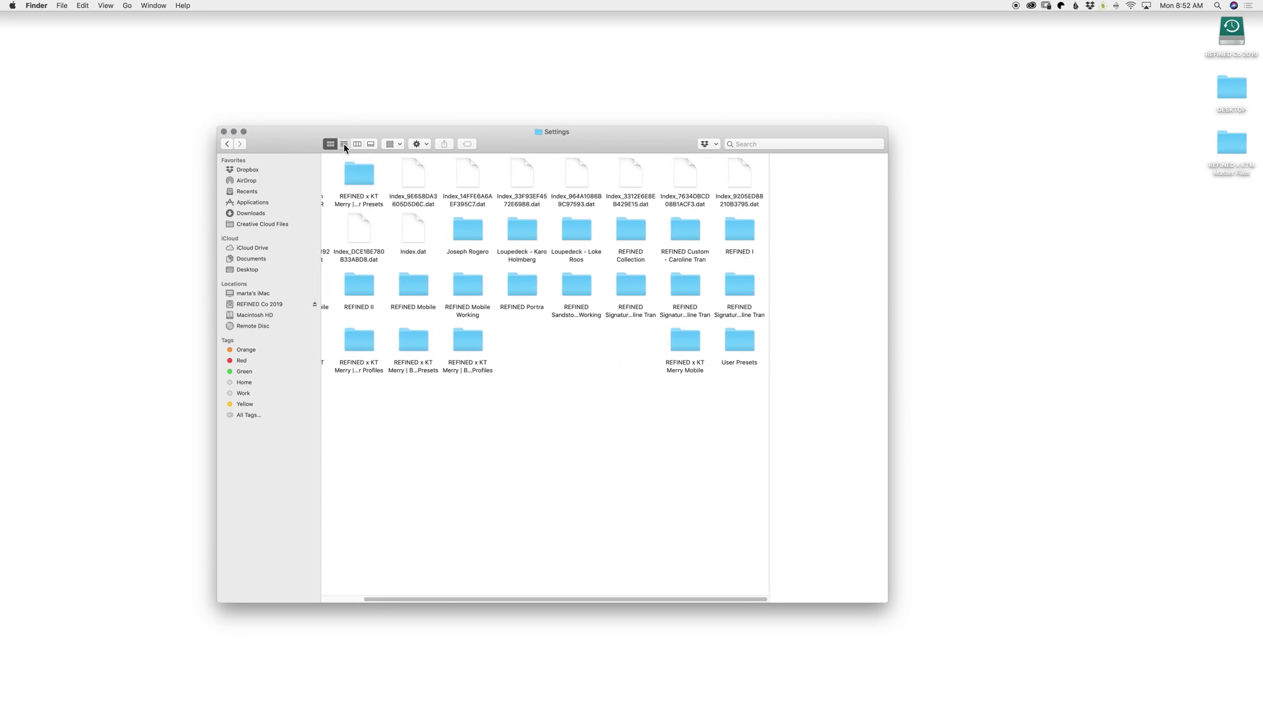
click(344, 143)
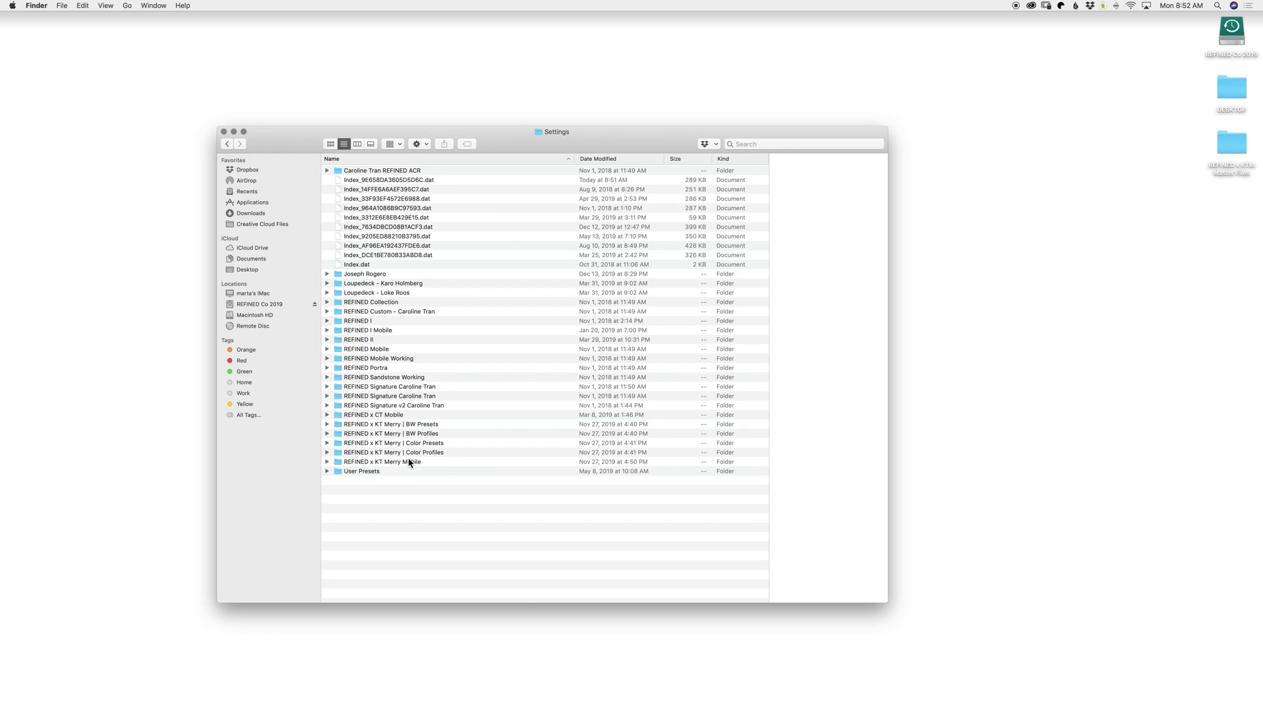
click(225, 132)
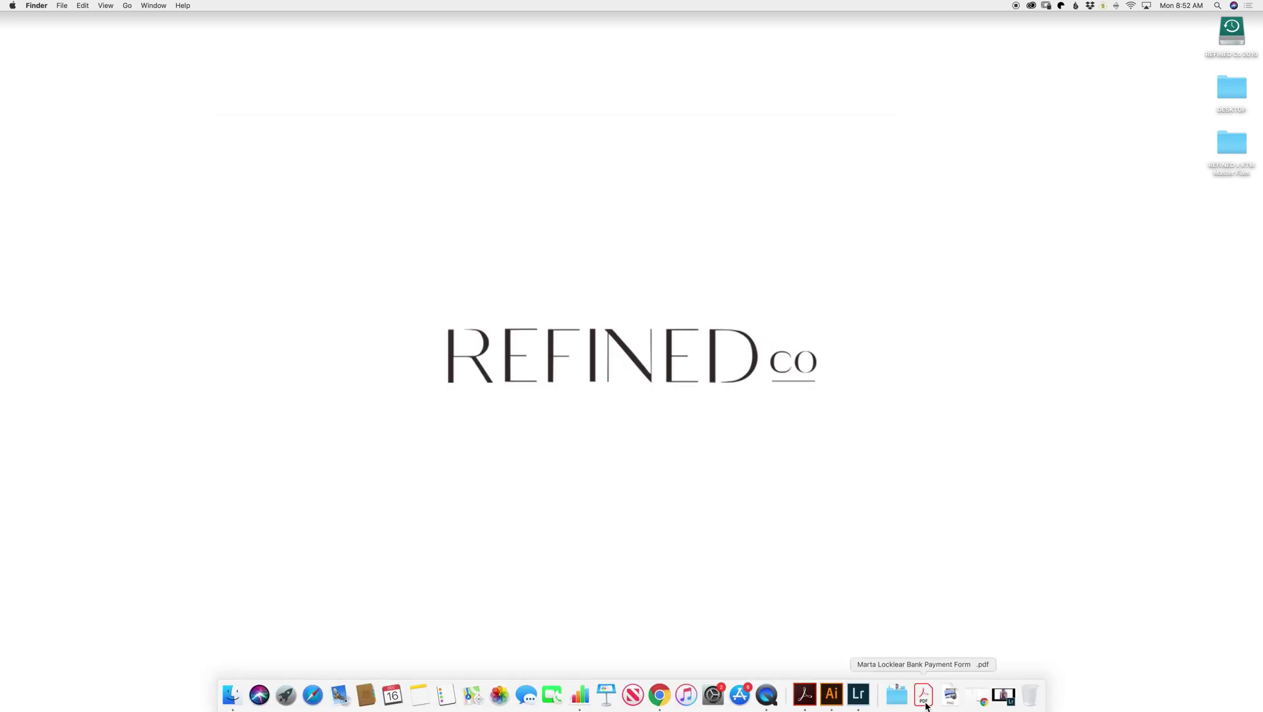
- Restore Lightroom Classic from the Dock, showing the pink-gown photo and Merry preset groups
click(1002, 696)
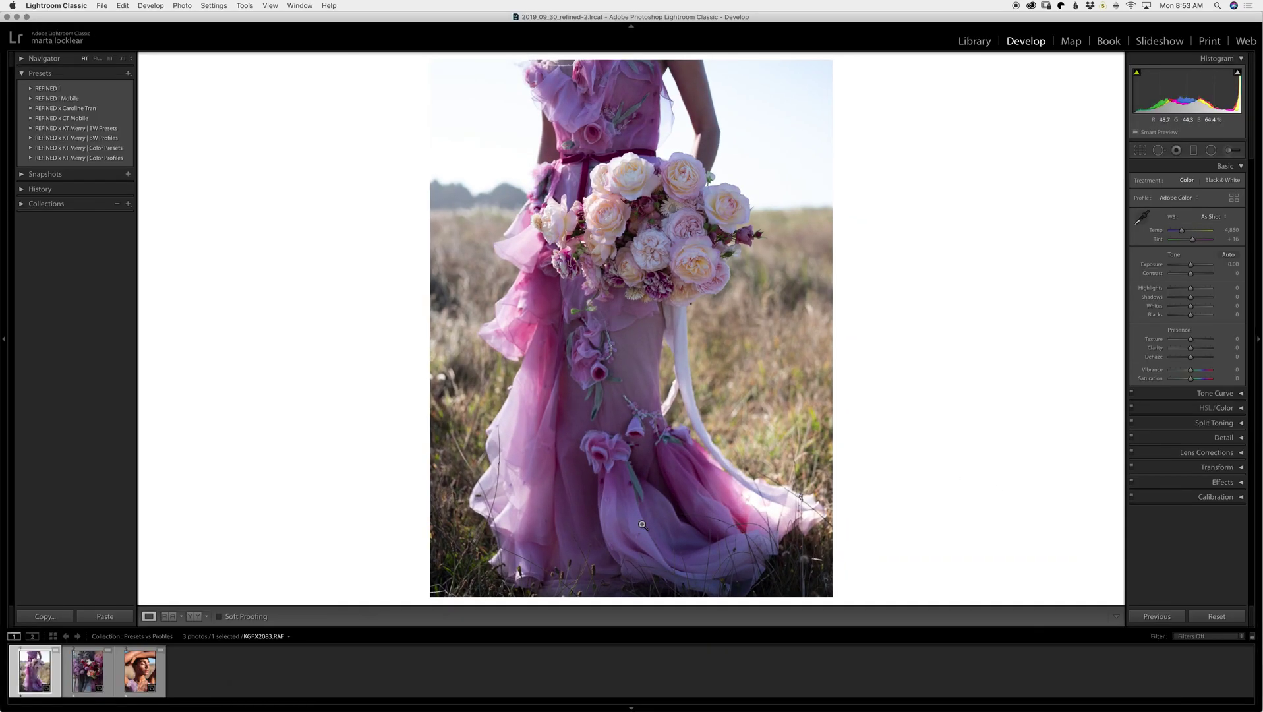